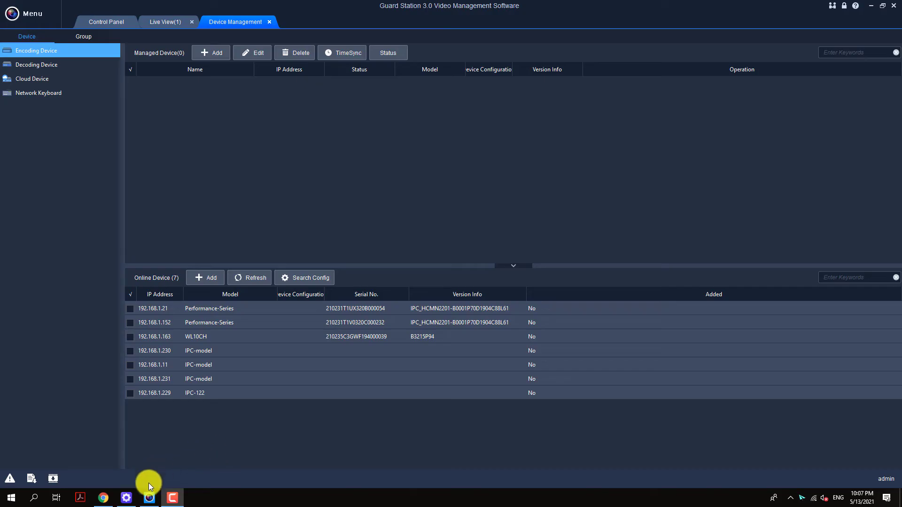
# Step: Minimize Guard Station and restore it from the taskbar to reach the Control Panel home screen
pyautogui.click(148, 498)
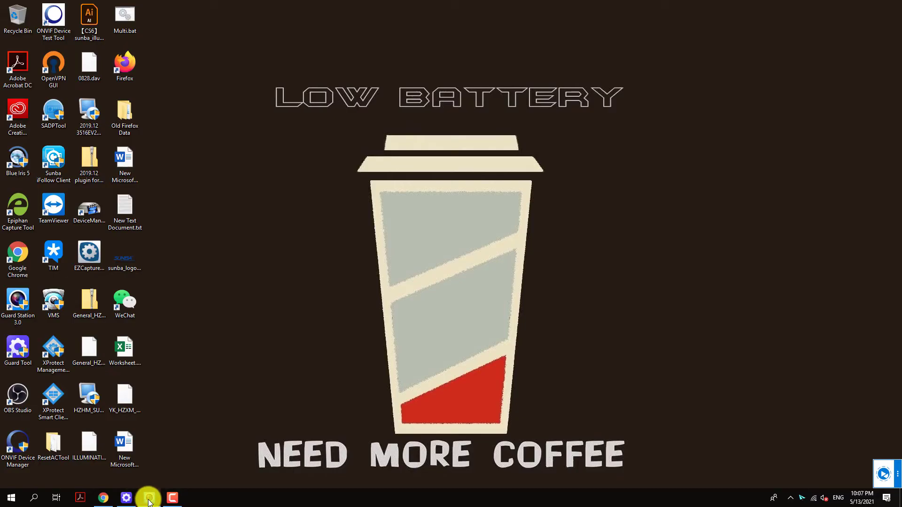
pyautogui.click(148, 500)
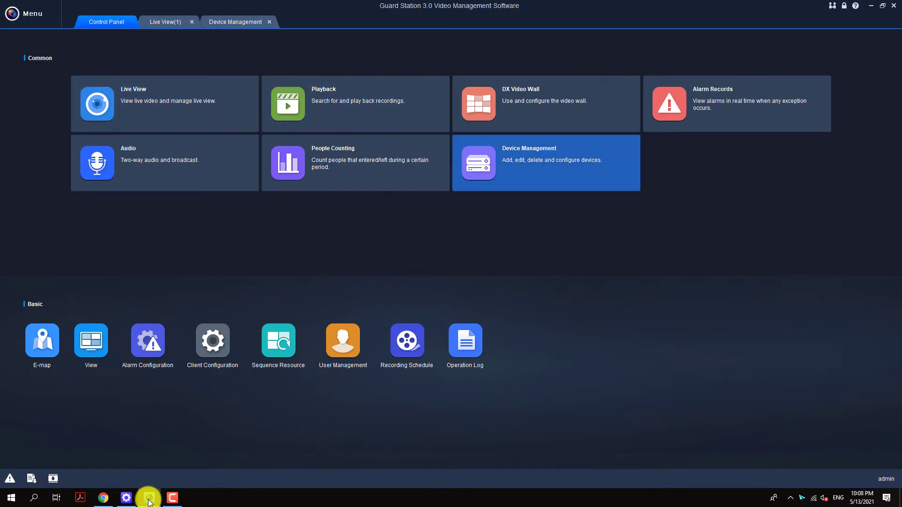
# Step: Add the Performance-Series camera at 192.168.1.21 from Online Device to managed devices
pyautogui.press('Return')
pyautogui.press('Up')
pyautogui.press('Up')
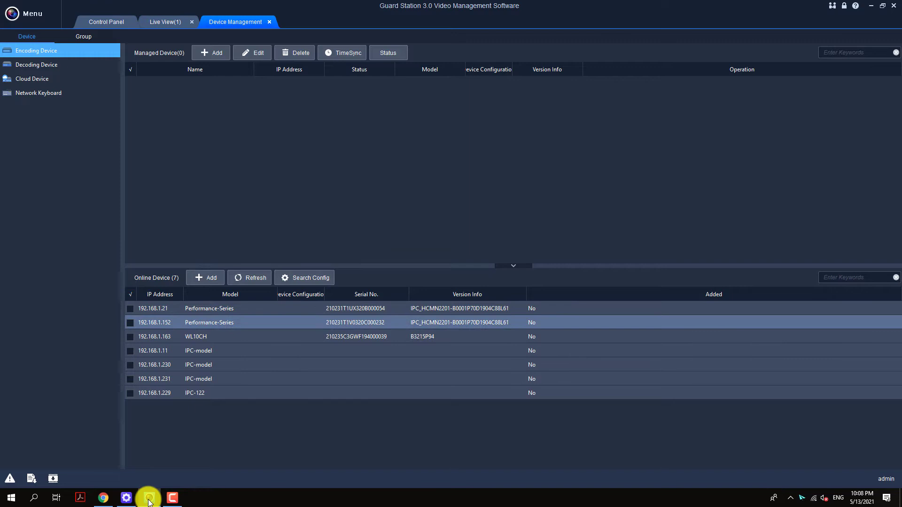
pyautogui.press('Up')
pyautogui.press('space')
pyautogui.press('Return')
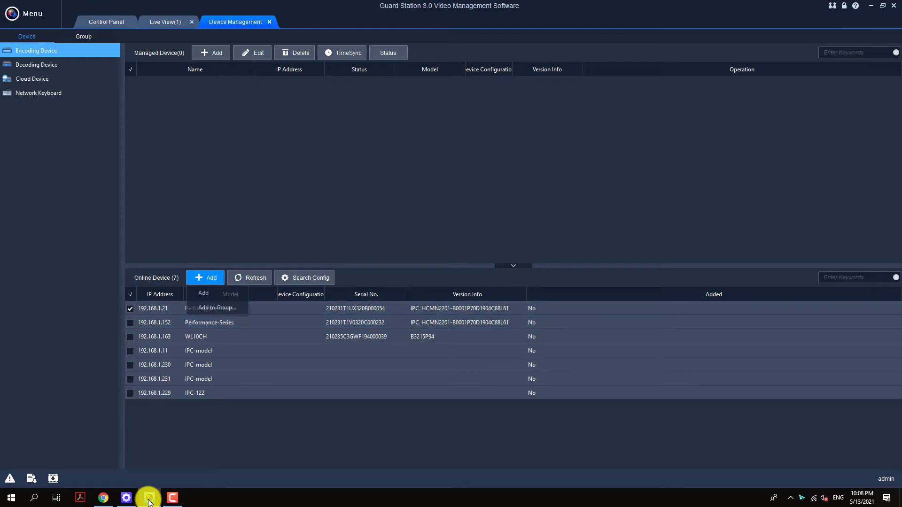
pyautogui.press('Down')
pyautogui.press('Up')
pyautogui.press('Return')
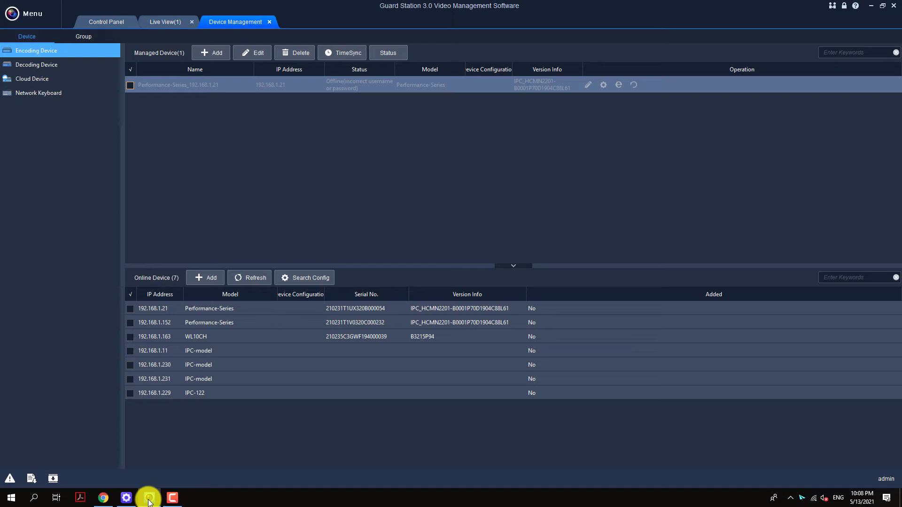
# Step: Replace the 192.168.1.21 camera's password in Device Info and confirm the new login
pyautogui.click(130, 84)
pyautogui.click(252, 52)
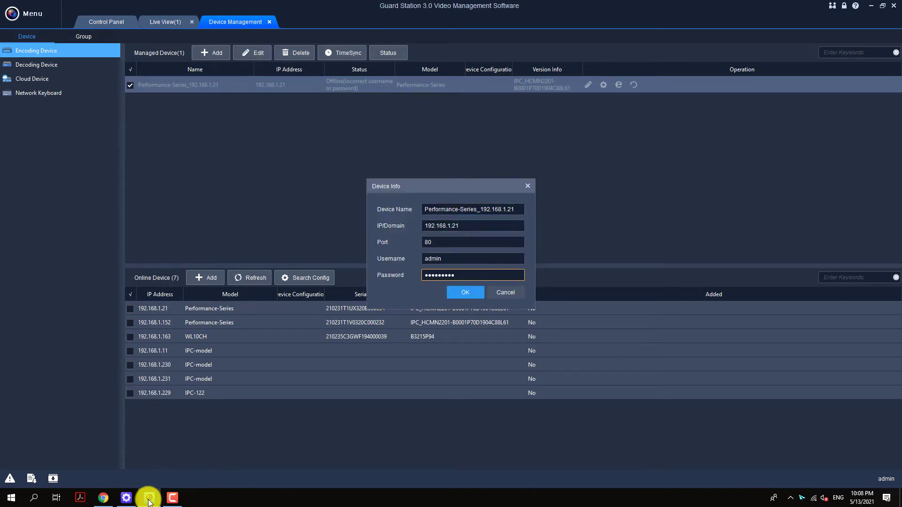
pyautogui.hotkey('ctrl', 'a')
pyautogui.press('Return')
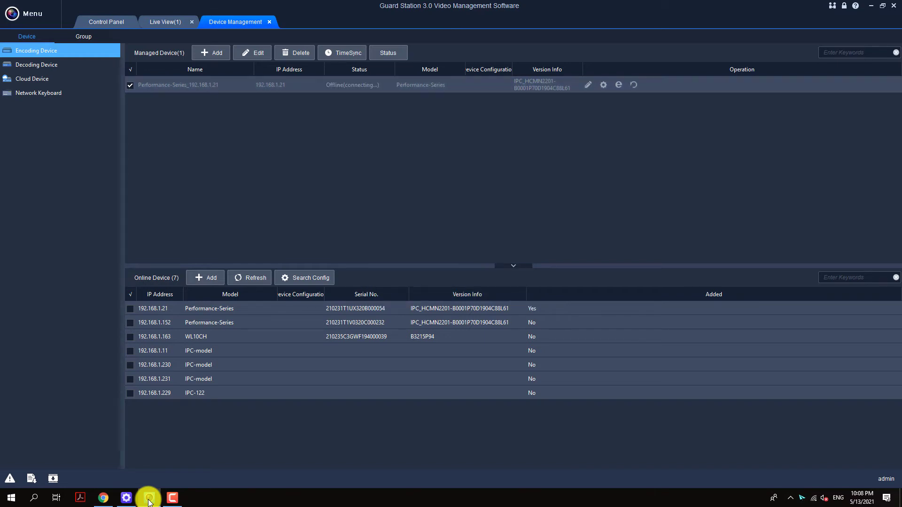